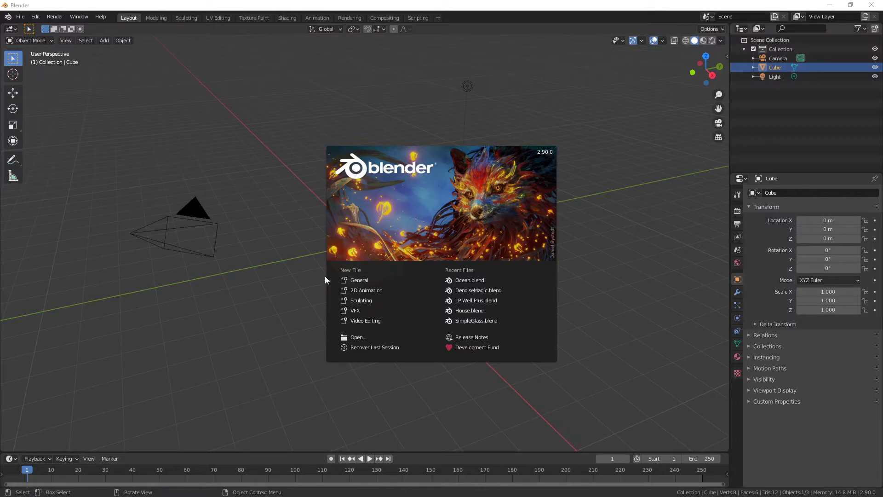
Close the splash screen, delete the default cube and add a plane at the origin.
{"action": "left_click", "coordinate": [349, 281]}
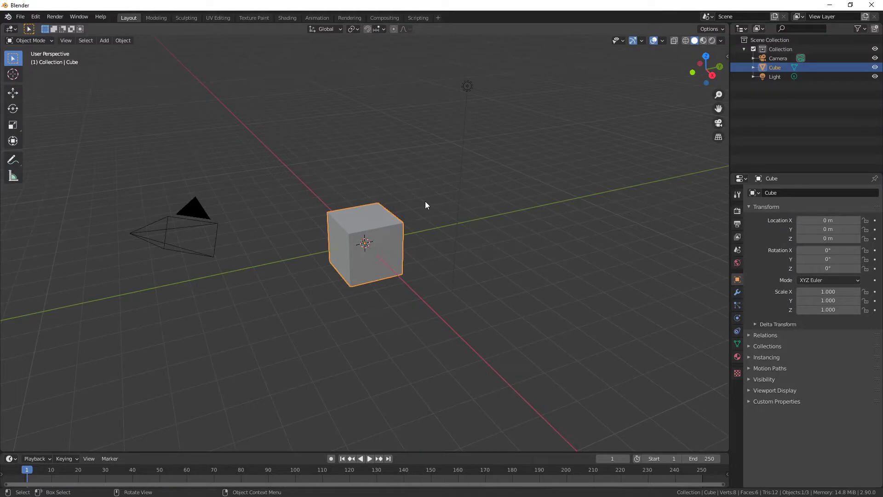
{"action": "mouse_move", "coordinate": [425, 205]}
{"action": "middle_mouse_down"}
{"action": "mouse_move", "coordinate": [501, 223]}
{"action": "mouse_move", "coordinate": [432, 212]}
{"action": "middle_mouse_up"}
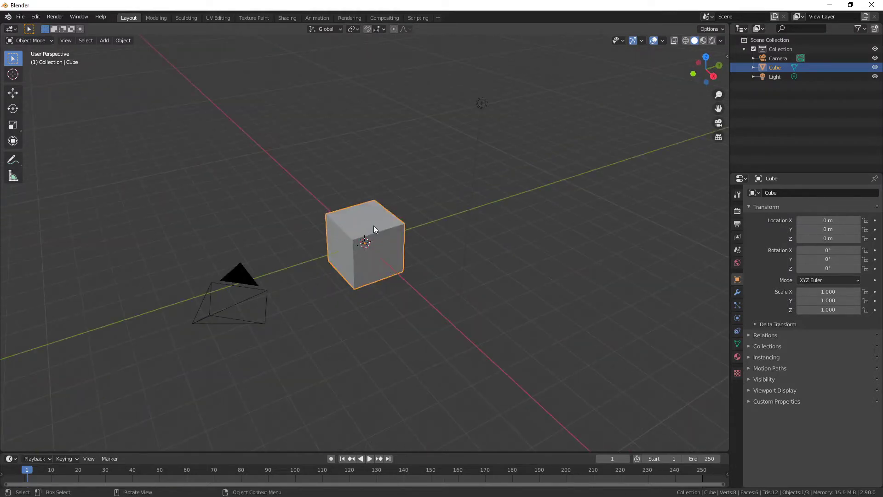
{"action": "key", "text": "x"}
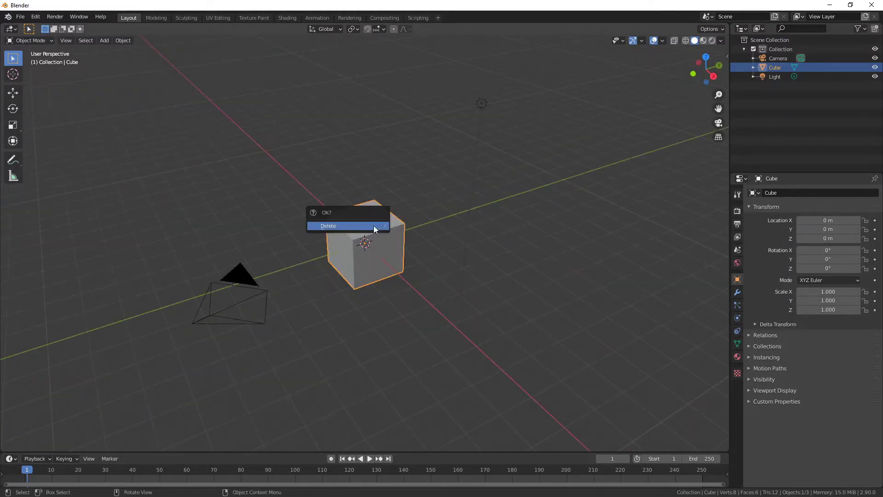
{"action": "left_click", "coordinate": [374, 228]}
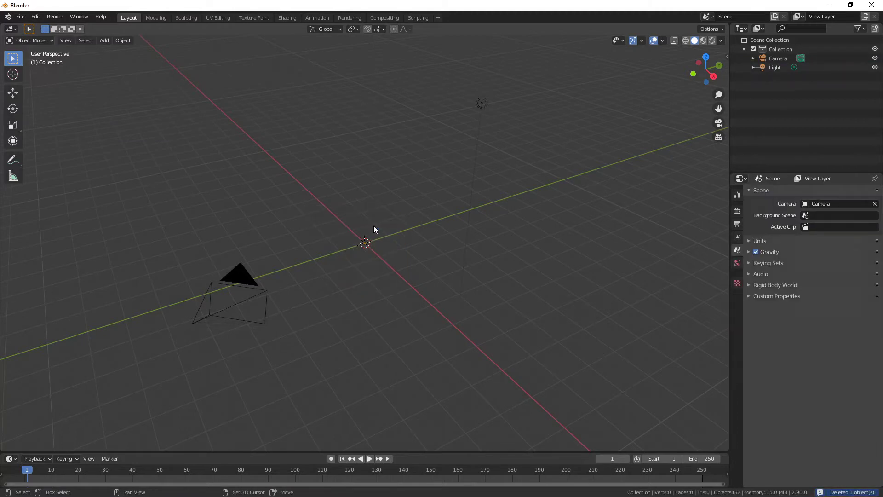
{"action": "key", "text": "shift+a"}
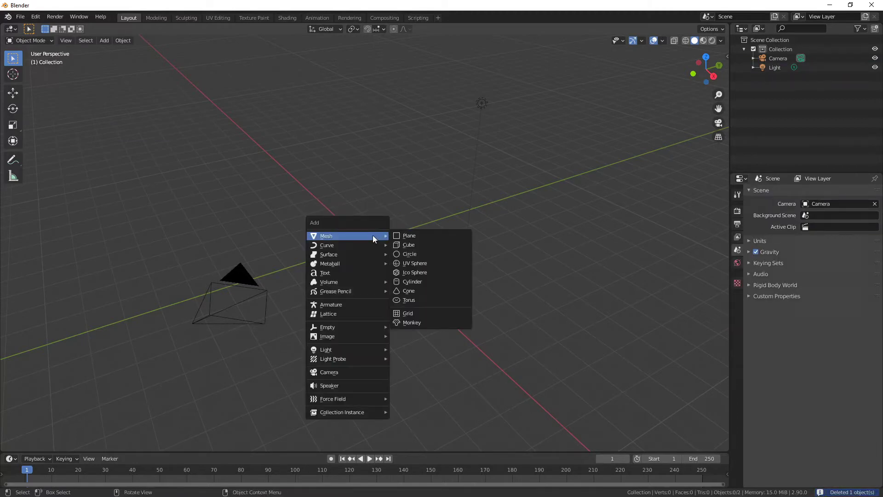
{"action": "left_click", "coordinate": [431, 234]}
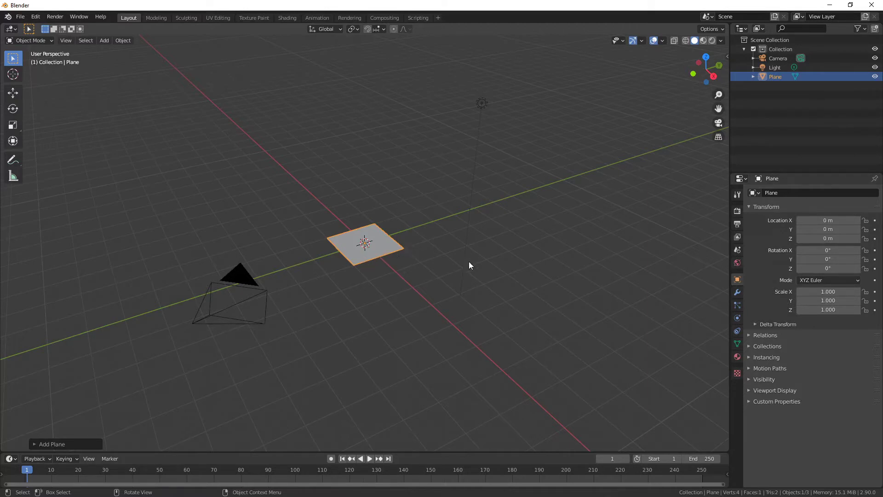
Add an Ocean modifier to the plane and enable Foam in its Waves settings.
{"action": "left_click", "coordinate": [736, 292]}
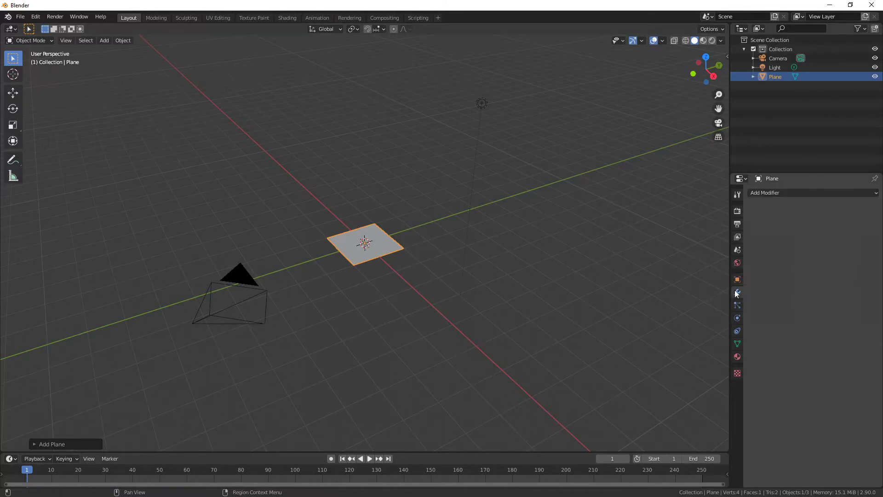
{"action": "left_click", "coordinate": [802, 193]}
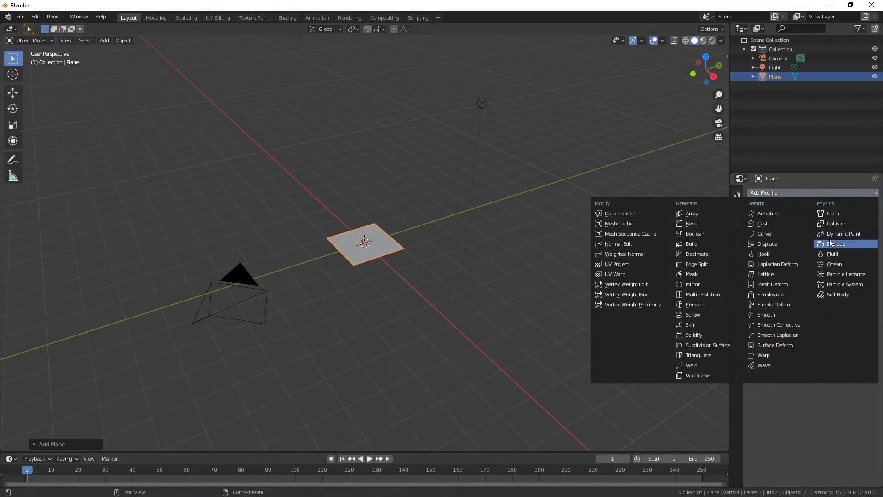
{"action": "left_click", "coordinate": [835, 264]}
{"action": "scroll", "coordinate": [486, 223], "scroll_direction": "down", "scroll_amount": 6}
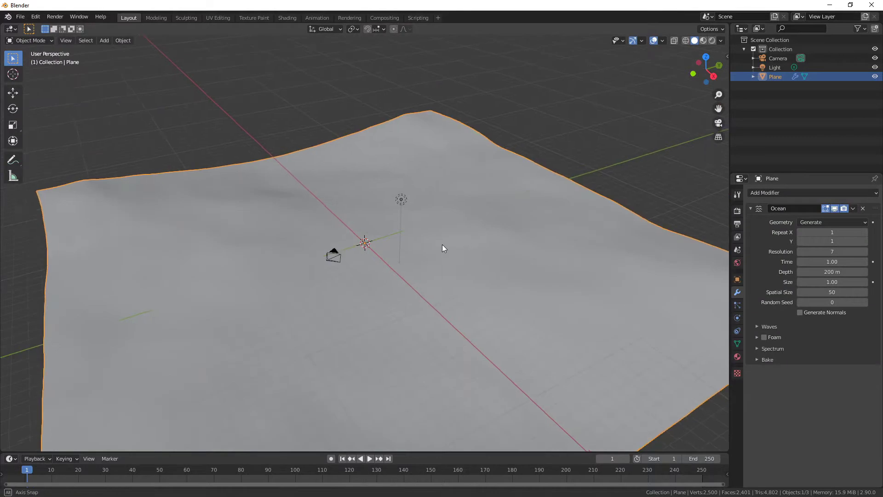
{"action": "mouse_move", "coordinate": [442, 245]}
{"action": "middle_mouse_down"}
{"action": "mouse_move", "coordinate": [366, 272]}
{"action": "mouse_move", "coordinate": [444, 235]}
{"action": "mouse_move", "coordinate": [459, 245]}
{"action": "mouse_move", "coordinate": [428, 256]}
{"action": "mouse_move", "coordinate": [440, 254]}
{"action": "middle_mouse_up"}
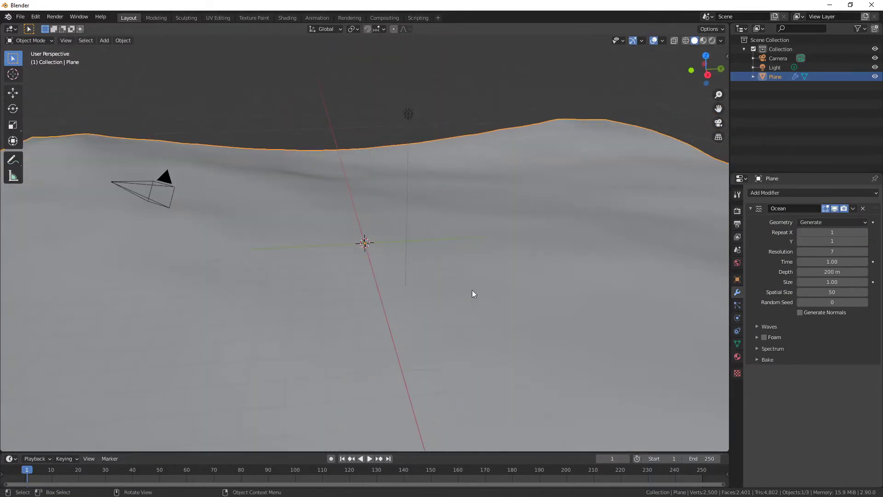
{"action": "left_click", "coordinate": [770, 326]}
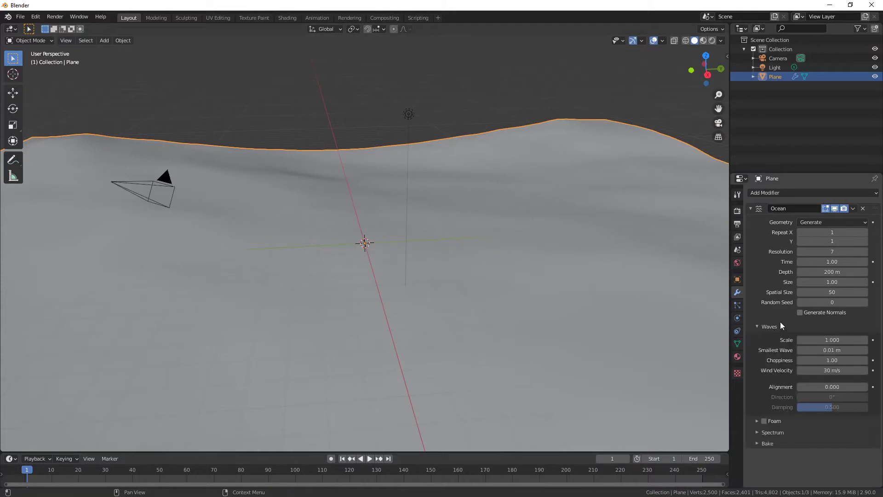
{"action": "left_click", "coordinate": [756, 421]}
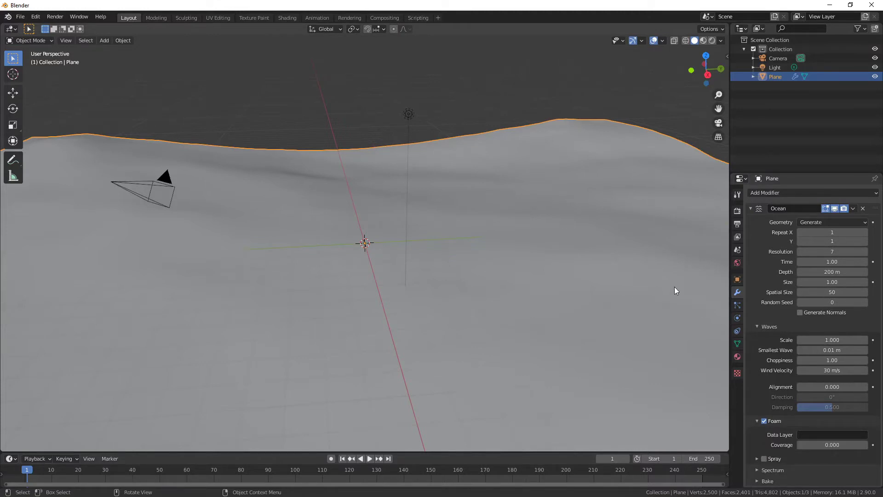
Create Material.001 with Use Nodes toggled off and back on, then switch to Shading.
{"action": "left_click", "coordinate": [738, 357]}
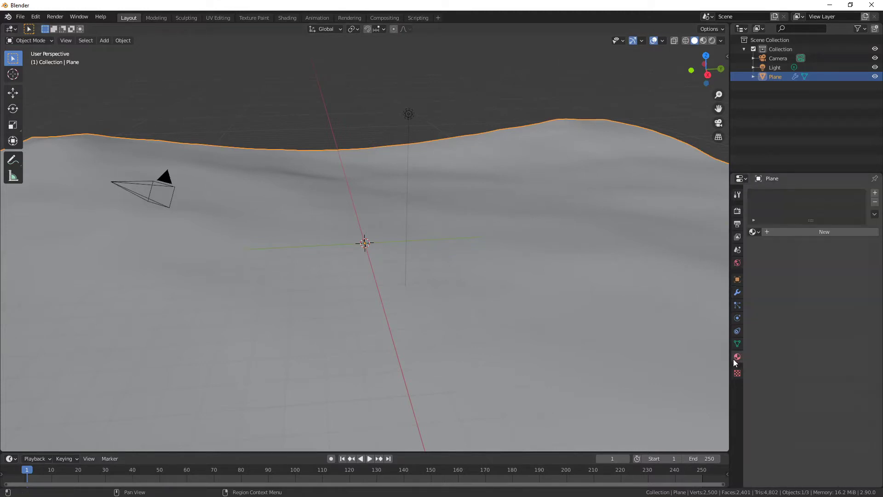
{"action": "left_click", "coordinate": [786, 233]}
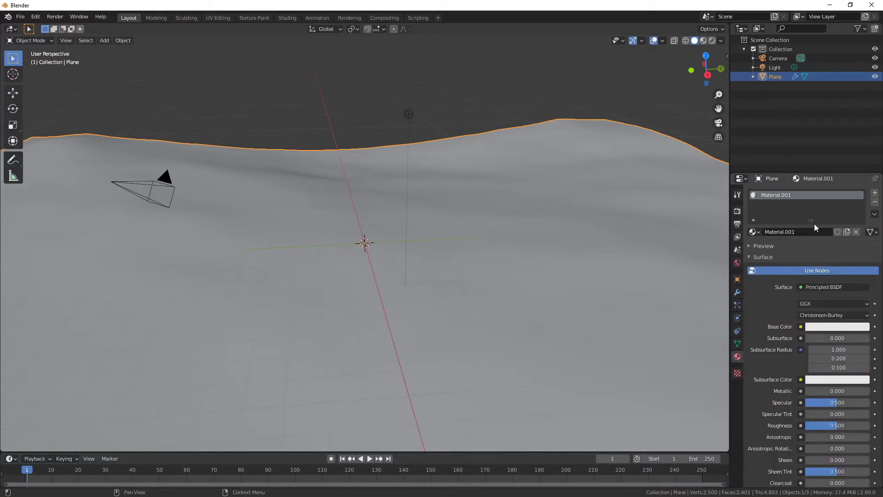
{"action": "left_click", "coordinate": [800, 270]}
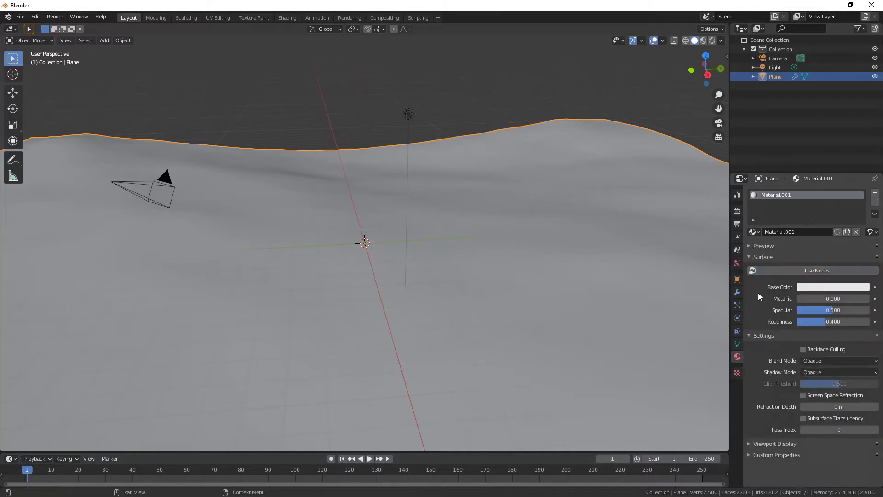
{"action": "left_click", "coordinate": [771, 271]}
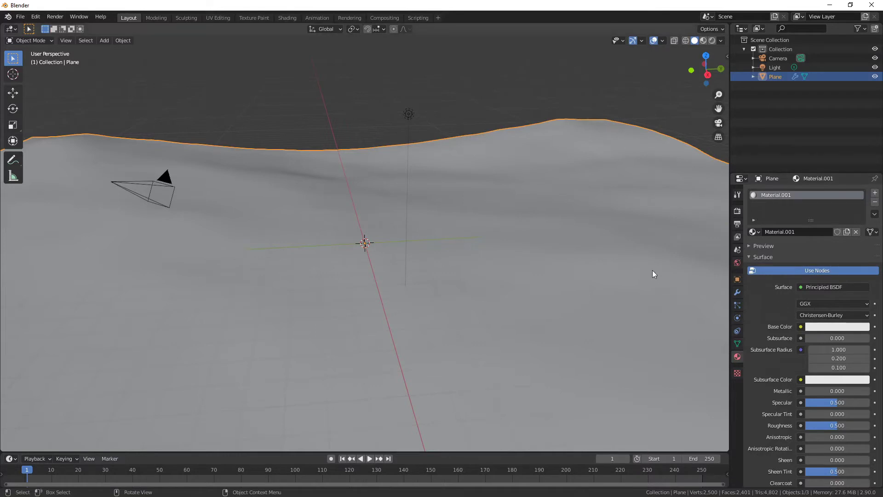
{"action": "left_click", "coordinate": [287, 17]}
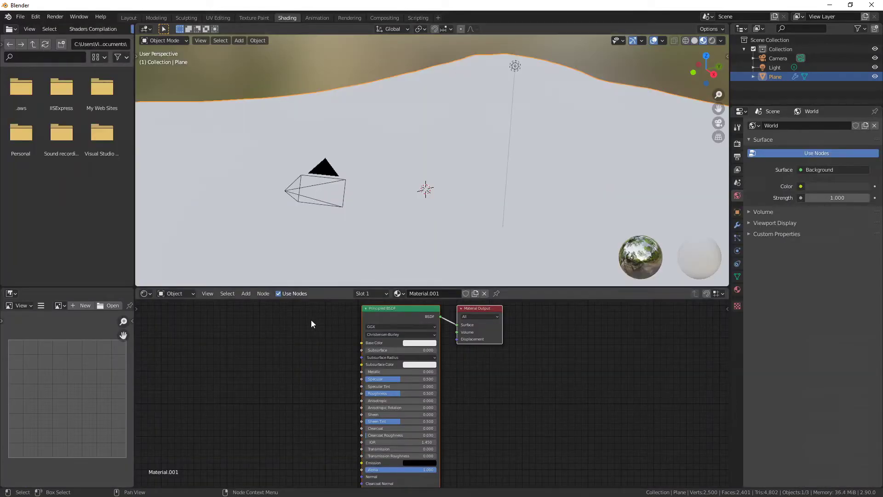
Set the Principled BSDF base colour of Material.001 to a deep ocean blue.
{"action": "left_click_drag", "start_coordinate": [401, 306], "coordinate": [337, 307]}
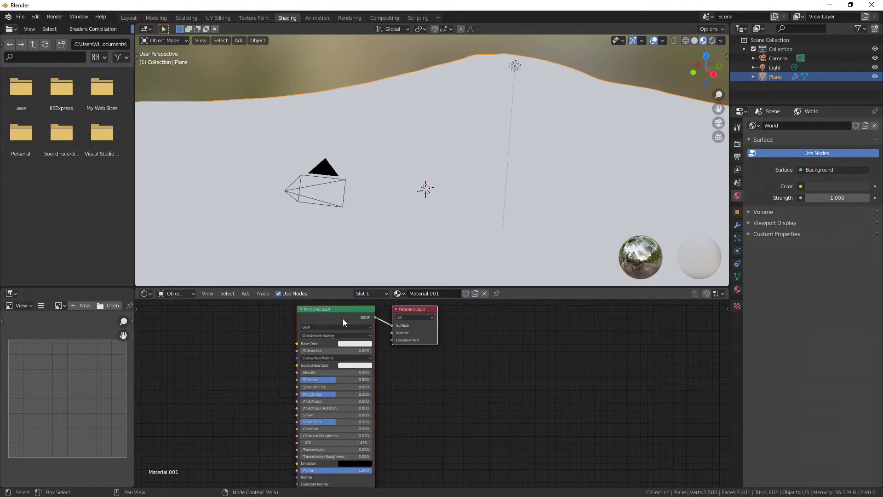
{"action": "left_click", "coordinate": [357, 344]}
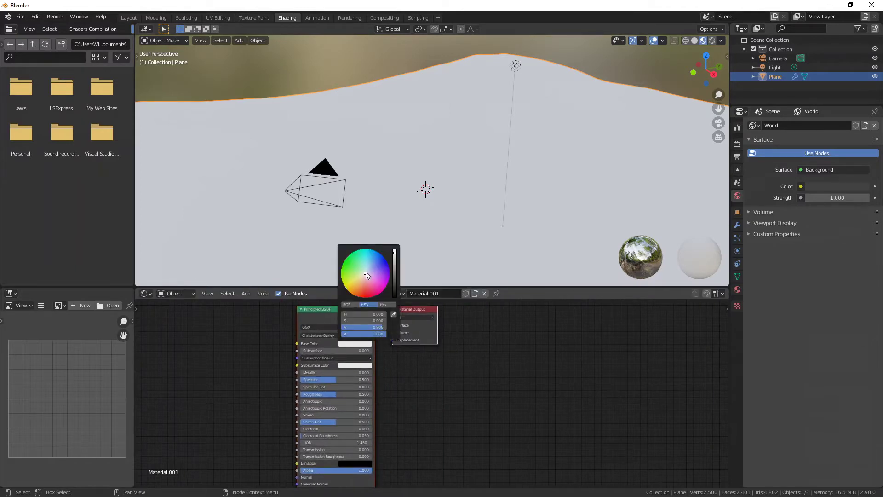
{"action": "left_click_drag", "start_coordinate": [366, 274], "coordinate": [394, 278]}
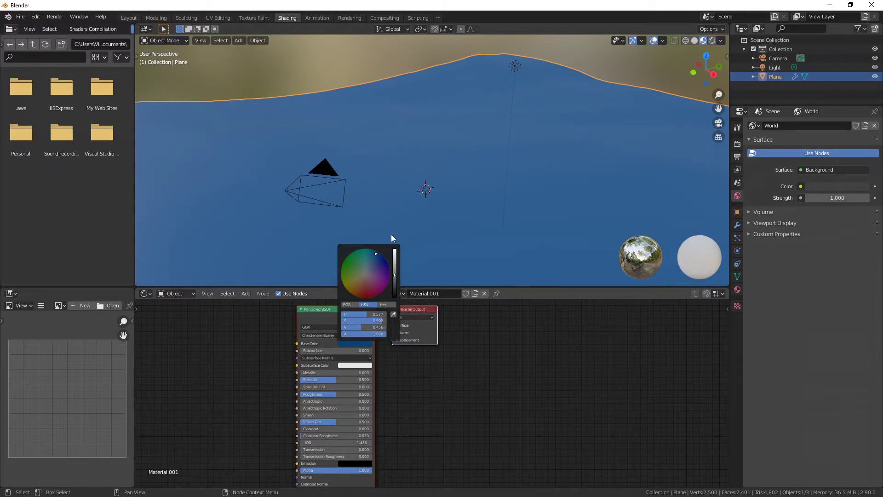
Add an Attribute node below the Material Output.
{"action": "key", "text": "shift+a"}
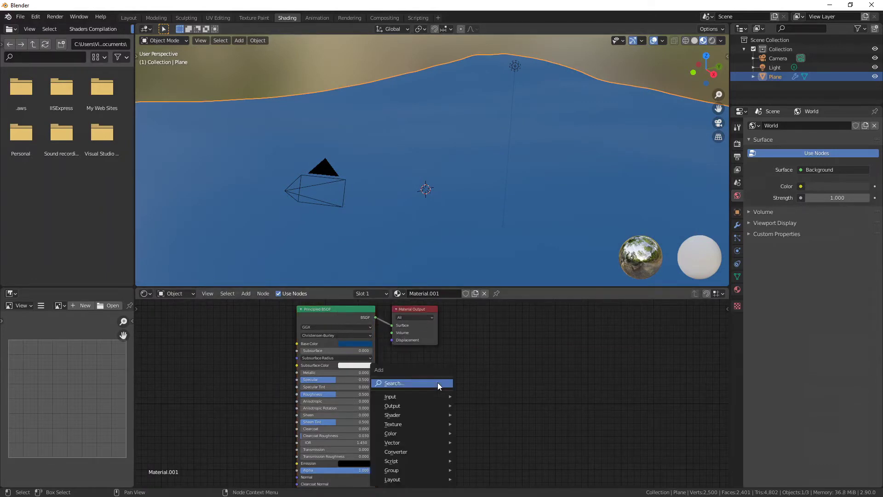
{"action": "left_click", "coordinate": [438, 382]}
{"action": "type", "text": "attri"}
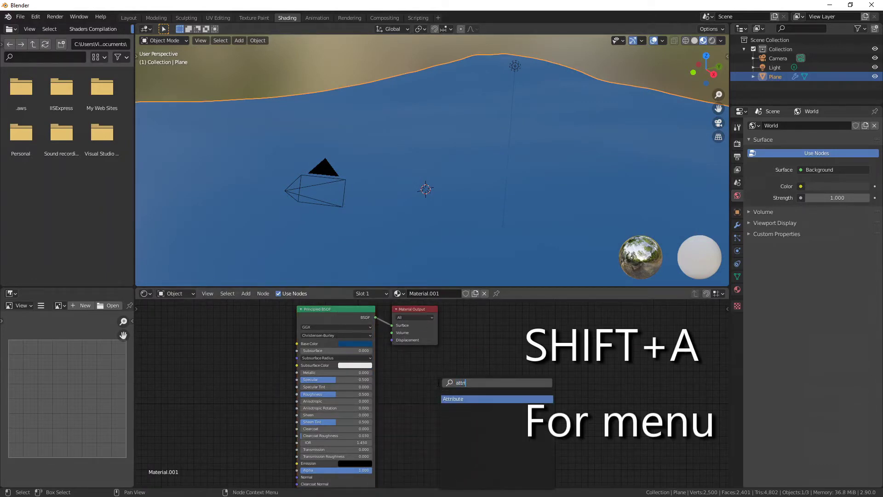
{"action": "key", "text": "Return"}
{"action": "left_click", "coordinate": [424, 391]}
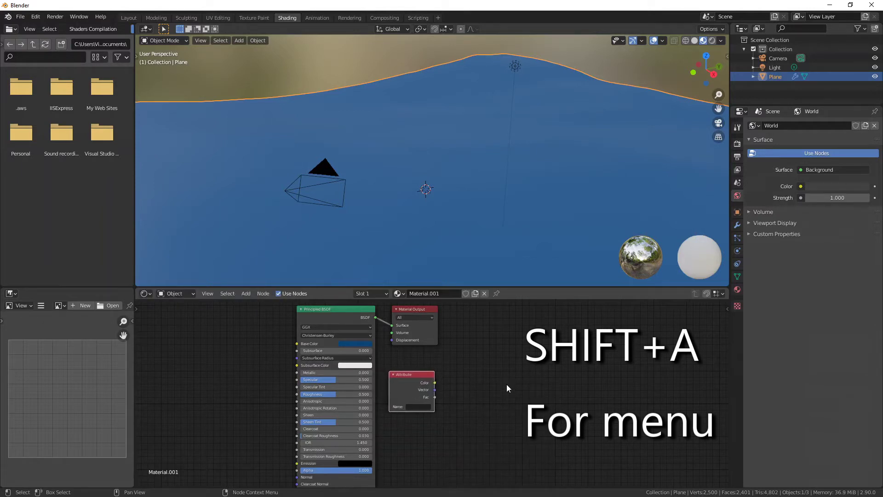
Add an Emission node beside the Attribute node.
{"action": "key", "text": "shift+a"}
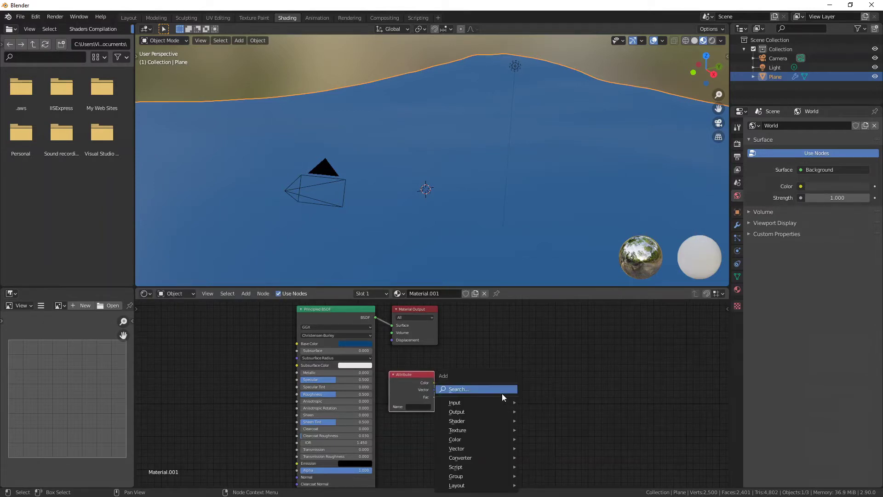
{"action": "left_click", "coordinate": [456, 388]}
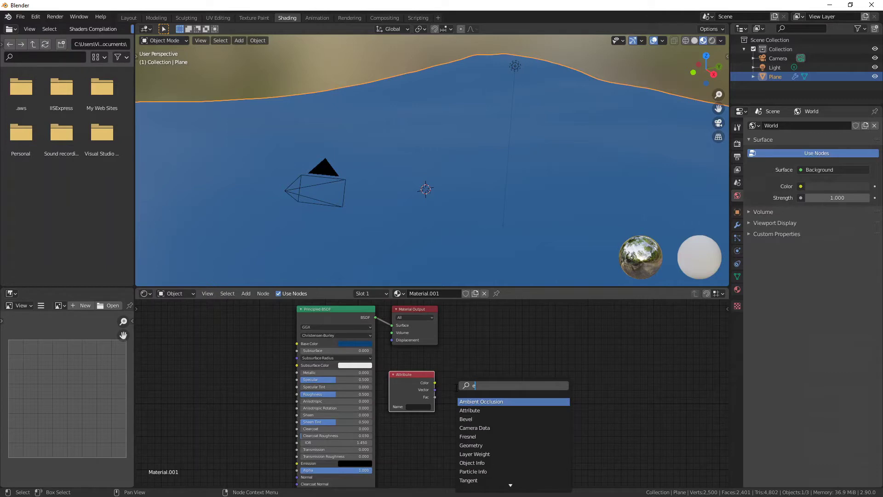
{"action": "type", "text": "em"}
{"action": "key", "text": "Return"}
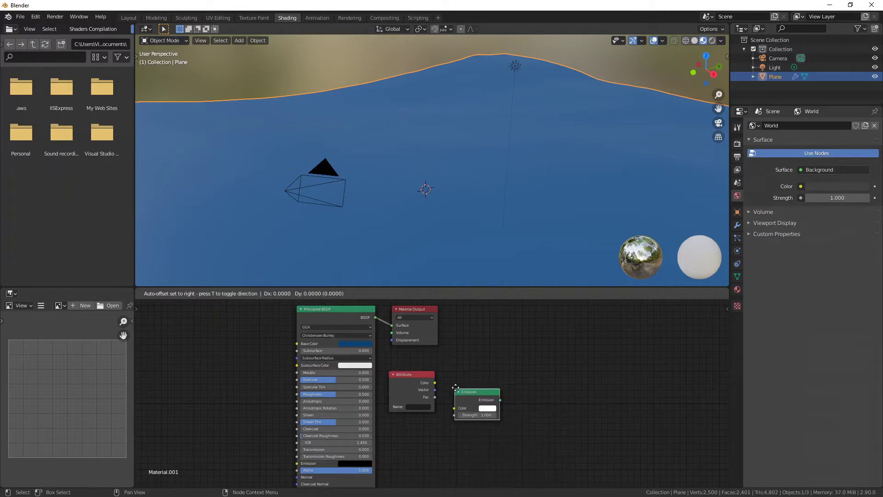
{"action": "left_click", "coordinate": [456, 375]}
Insert an Add Shader on the BSDF-to-output link, placed next to Material Output.
{"action": "key", "text": "shift+a"}
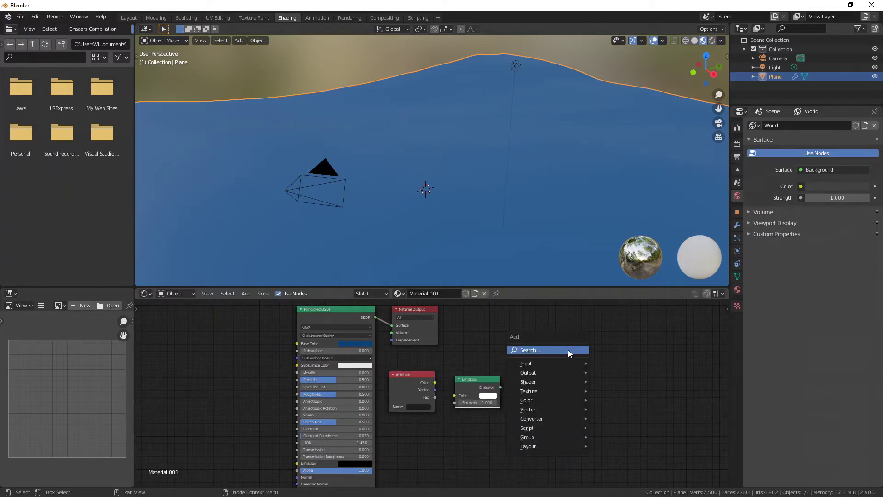
{"action": "left_click", "coordinate": [568, 349]}
{"action": "type", "text": "add"}
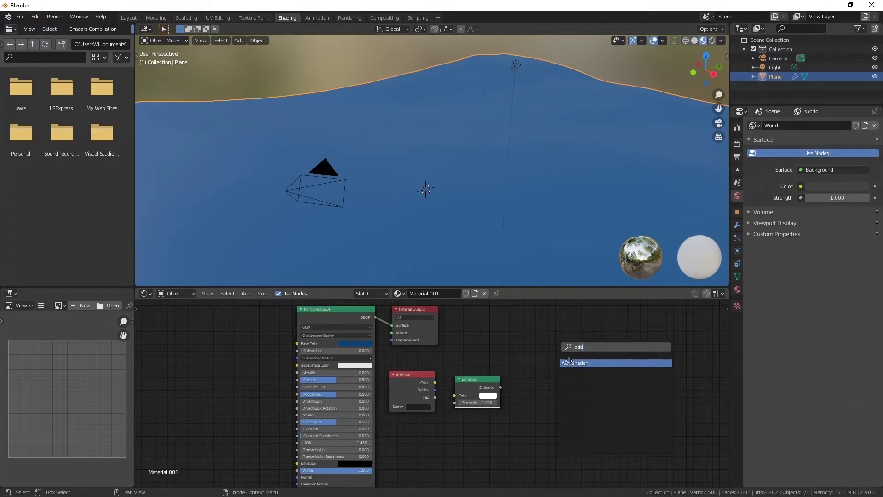
{"action": "key", "text": "Return"}
{"action": "left_click", "coordinate": [417, 321]}
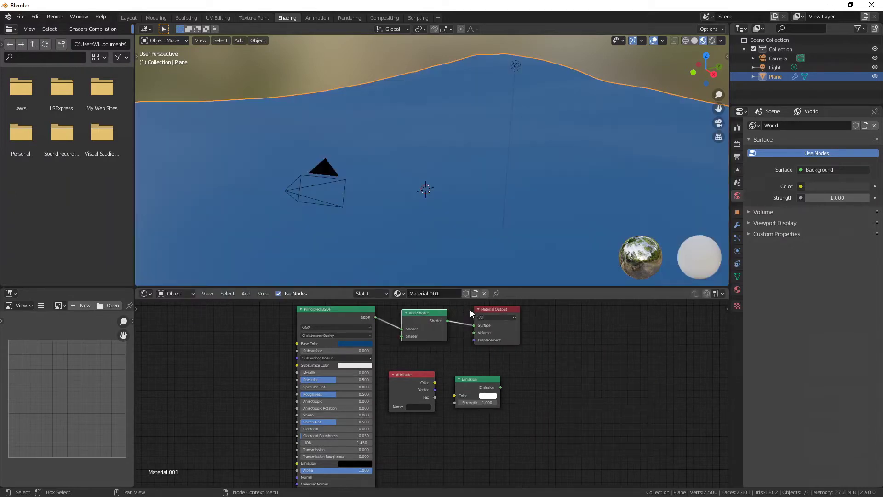
{"action": "key", "text": "g"}
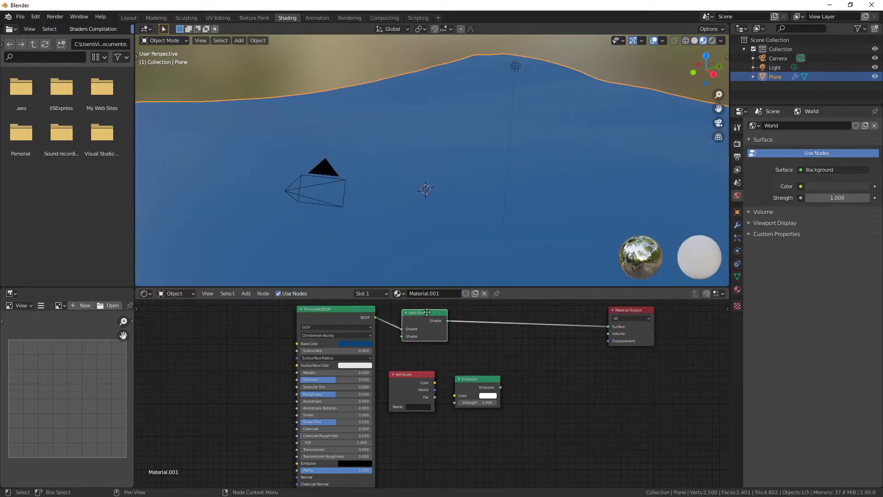
{"action": "left_click", "coordinate": [557, 314]}
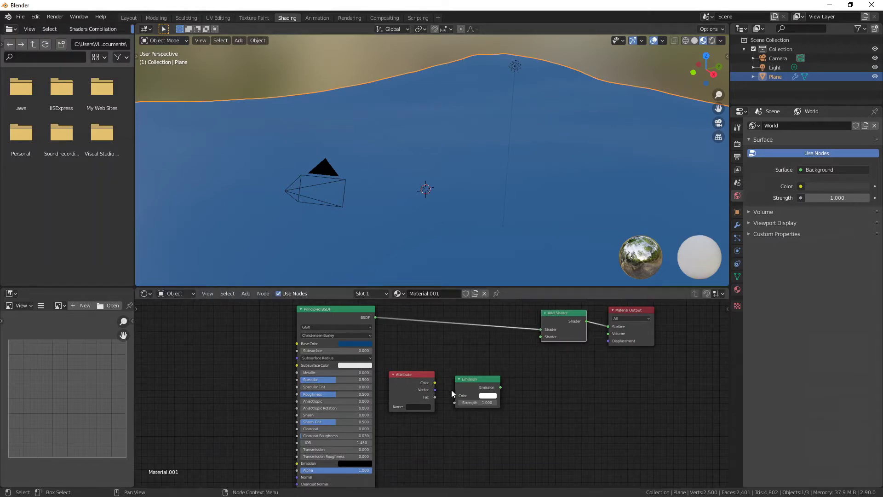
Wire Attribute Color into Emission and Emission into the Add Shader, naming the attribute Foamy.
{"action": "left_click_drag", "start_coordinate": [435, 383], "coordinate": [540, 337]}
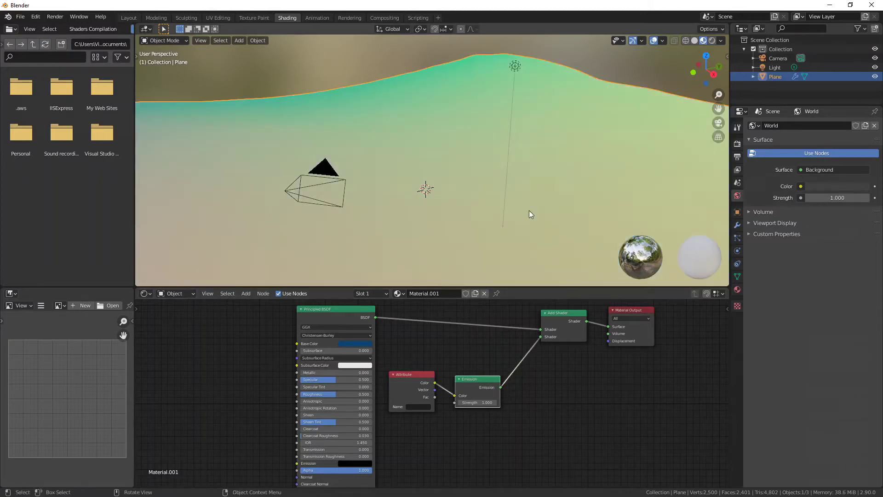
{"action": "middle_click_drag", "start_coordinate": [529, 211], "coordinate": [542, 225]}
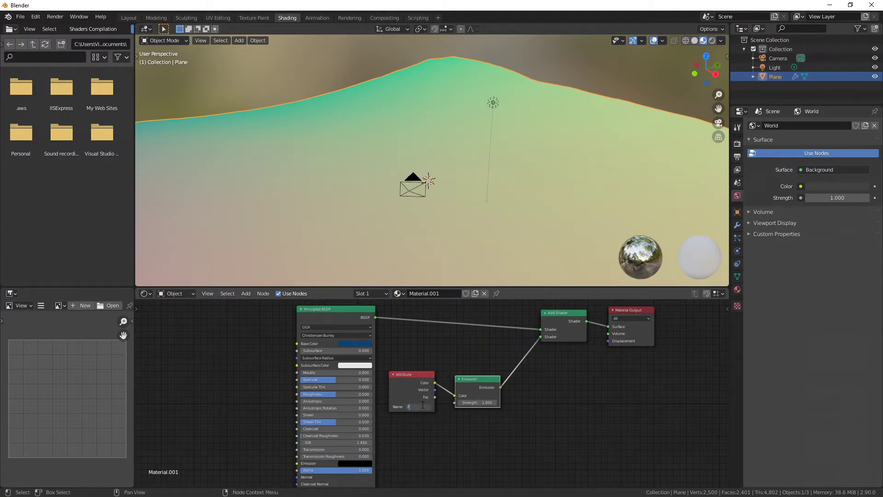
{"action": "type", "text": "Foamy"}
{"action": "key", "text": "Return"}
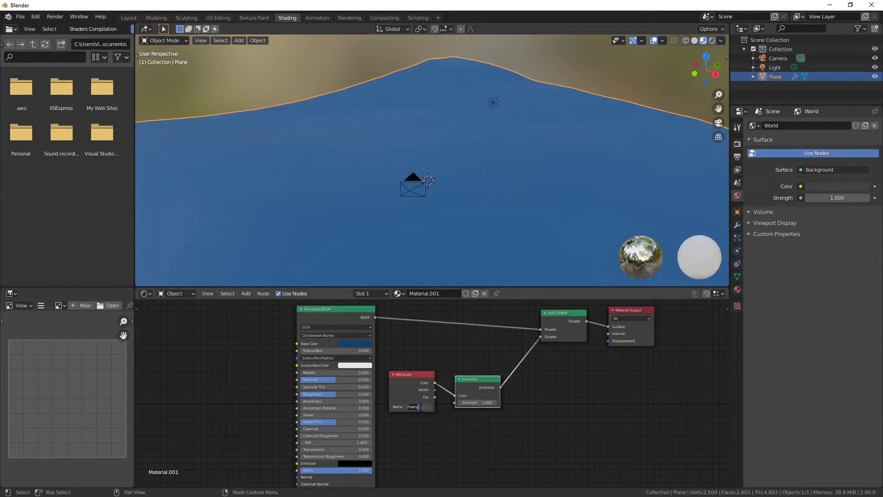
{"action": "left_click", "coordinate": [738, 225]}
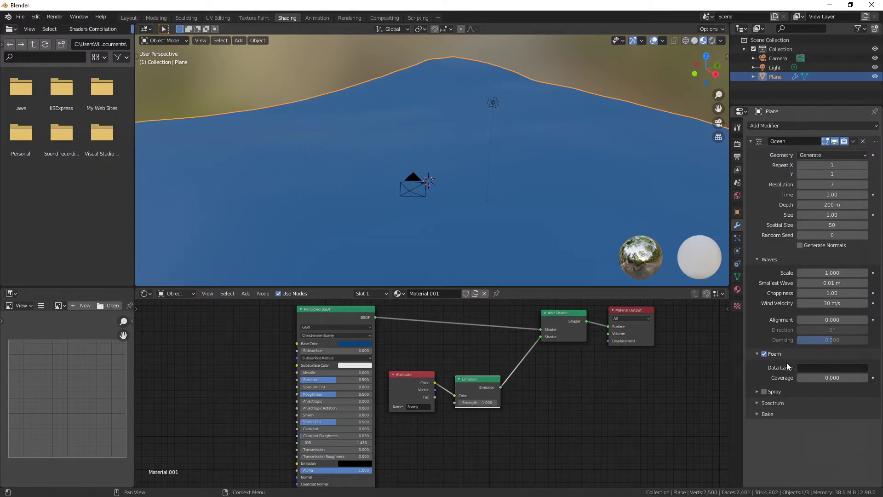
Enter 'Foamy' as the Ocean foam Data Layer name and orbit to inspect the foam streaks.
{"action": "left_click", "coordinate": [813, 369]}
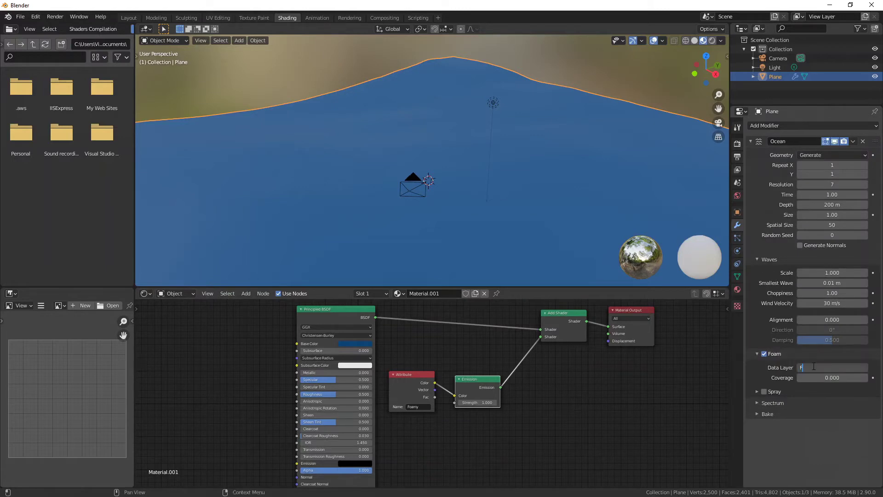
{"action": "type", "text": "Foamy"}
{"action": "key", "text": "Return"}
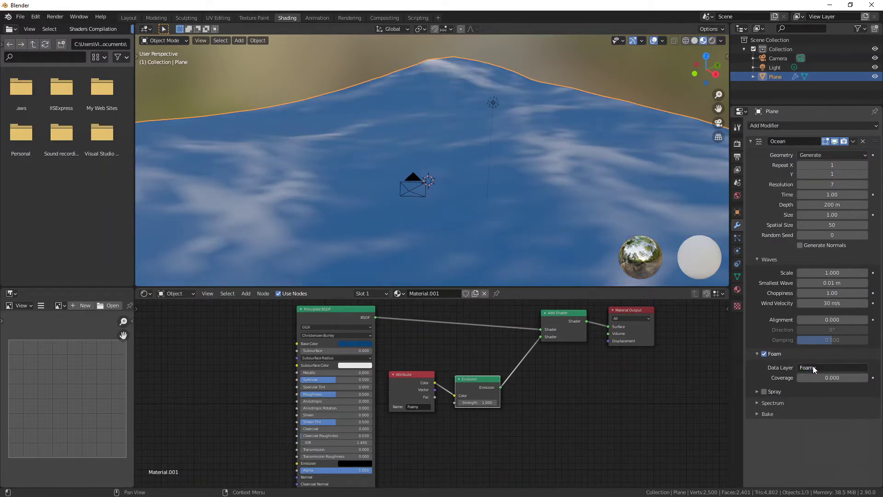
{"action": "middle_click_drag", "start_coordinate": [518, 140], "coordinate": [619, 174]}
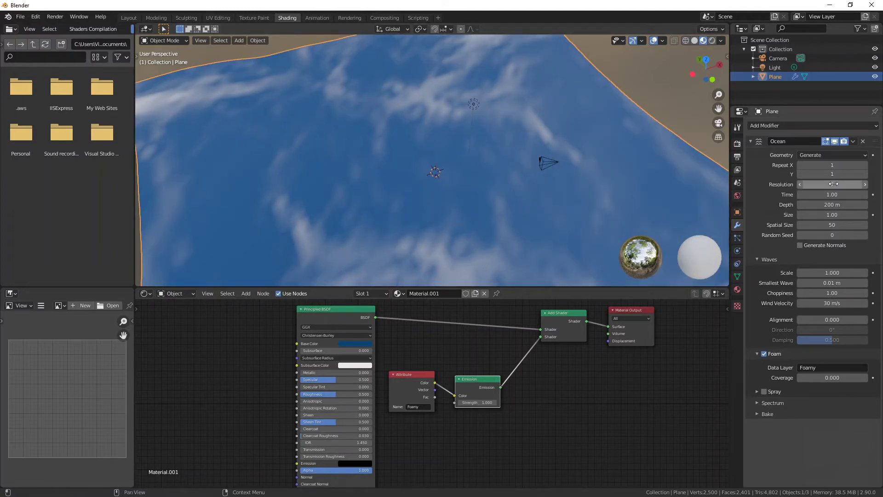
Raise the Ocean modifier resolution step by step up to 13.
{"action": "middle_click_drag", "start_coordinate": [668, 157], "coordinate": [574, 163]}
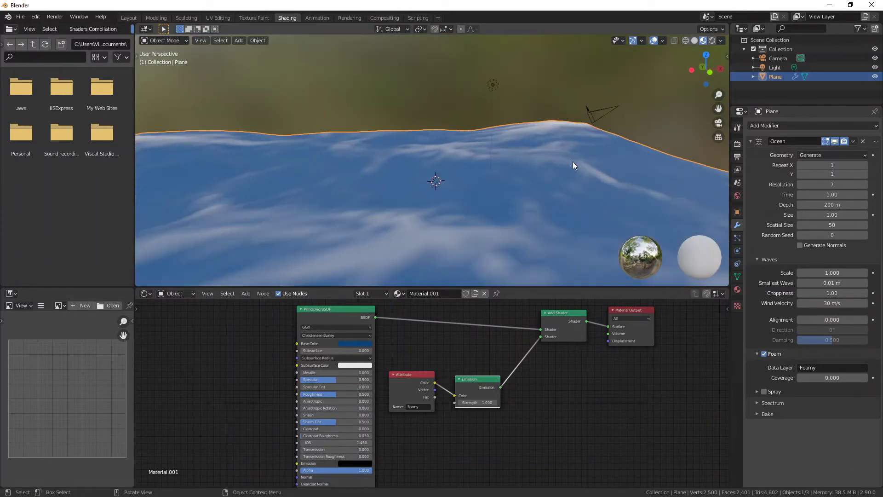
{"action": "left_click", "coordinate": [865, 184]}
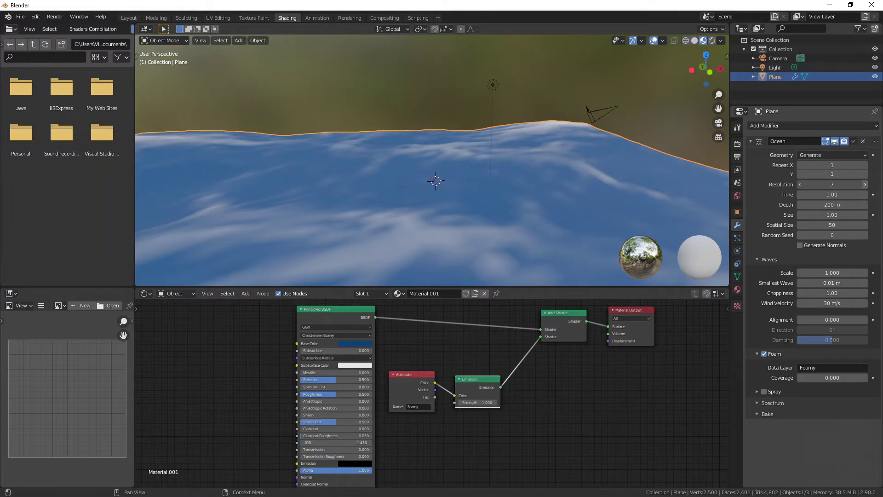
{"action": "left_click", "coordinate": [865, 185]}
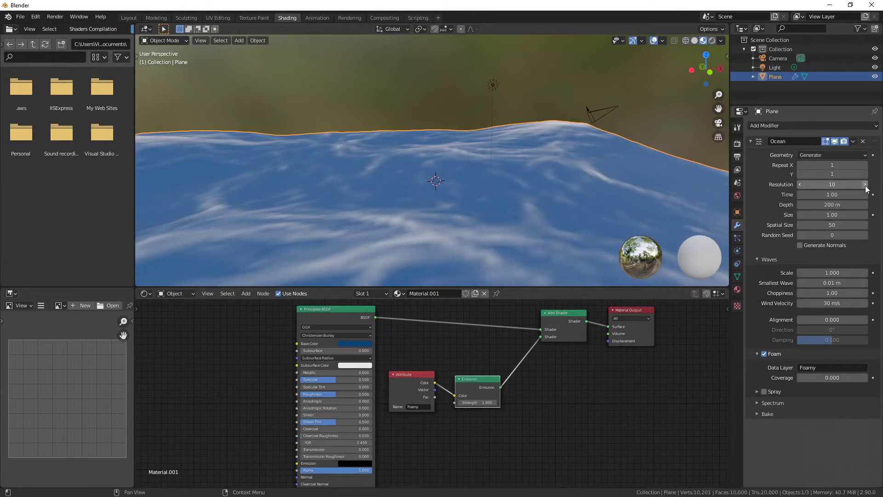
{"action": "left_click", "coordinate": [865, 185]}
{"action": "left_click", "coordinate": [866, 184]}
{"action": "left_click", "coordinate": [865, 184]}
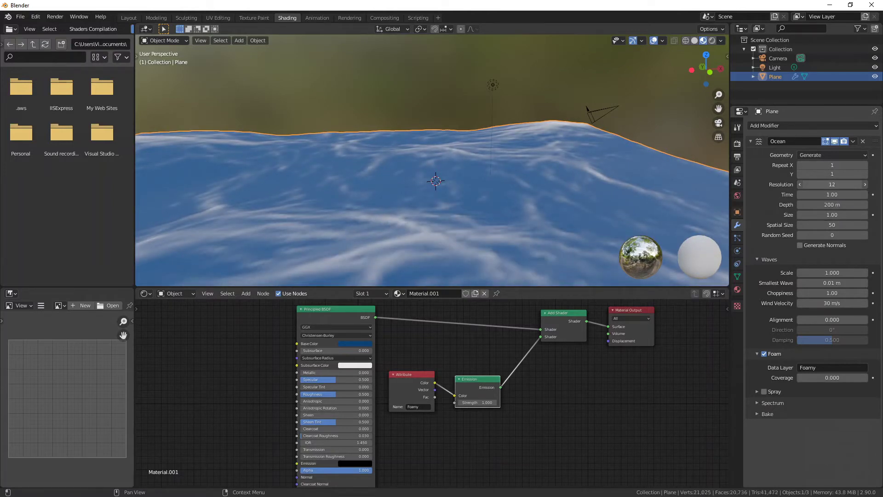
{"action": "left_click", "coordinate": [866, 185]}
{"action": "left_click", "coordinate": [866, 184]}
{"action": "left_click", "coordinate": [865, 184]}
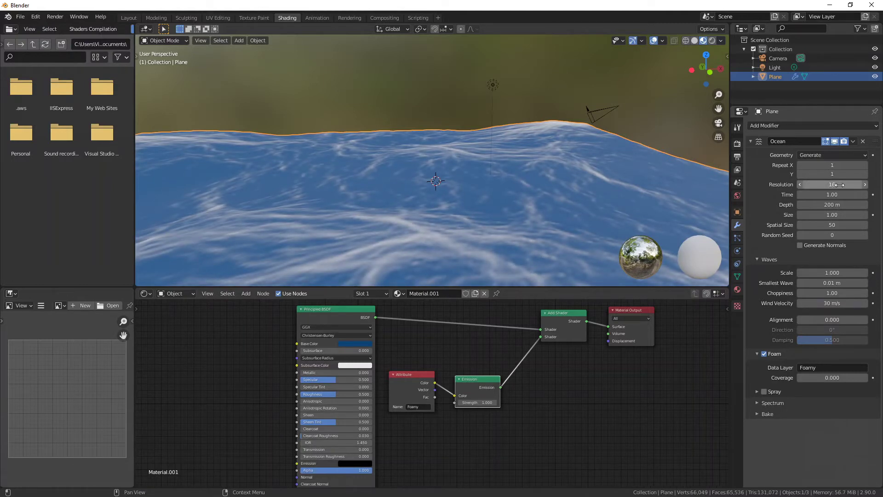
Inspect the dense ocean, set resolution to 7, then start entering 50.
{"action": "mouse_move", "coordinate": [514, 214]}
{"action": "middle_mouse_down"}
{"action": "mouse_move", "coordinate": [546, 190]}
{"action": "mouse_move", "coordinate": [523, 222]}
{"action": "middle_mouse_up"}
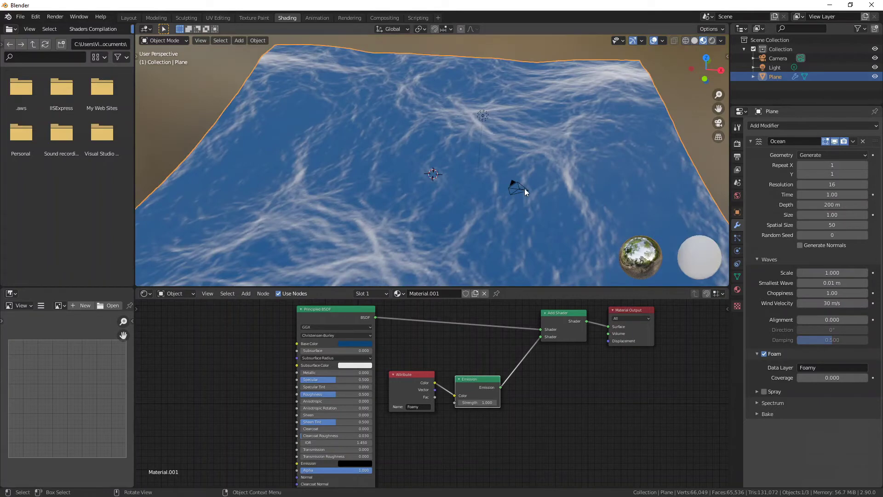
{"action": "scroll", "coordinate": [532, 164], "scroll_direction": "up", "scroll_amount": 4}
{"action": "scroll", "coordinate": [533, 175], "scroll_direction": "down", "scroll_amount": 4}
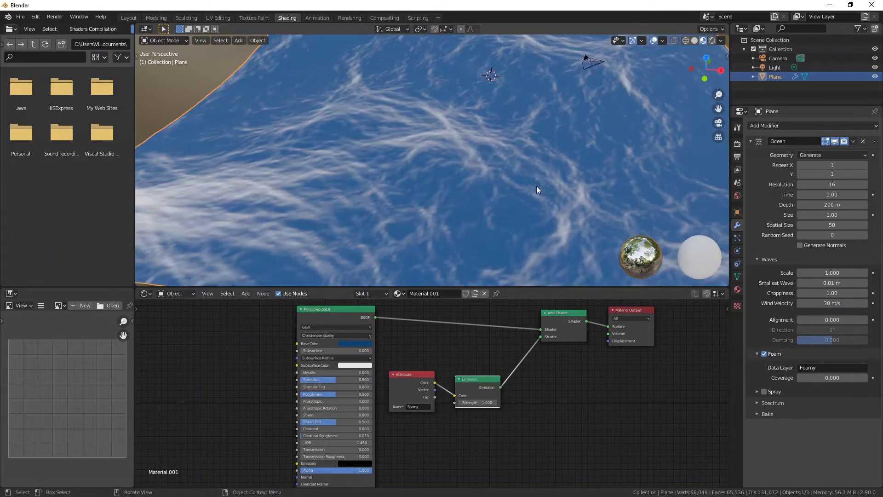
{"action": "scroll", "coordinate": [430, 172], "scroll_direction": "up", "scroll_amount": 8}
{"action": "scroll", "coordinate": [432, 170], "scroll_direction": "up", "scroll_amount": 1}
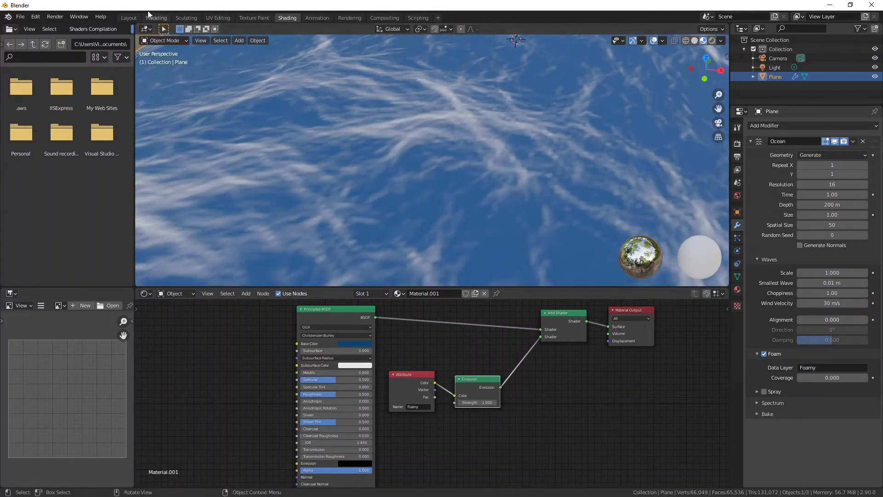
{"action": "left_click", "coordinate": [826, 185]}
{"action": "type", "text": "7"}
{"action": "key", "text": "Return"}
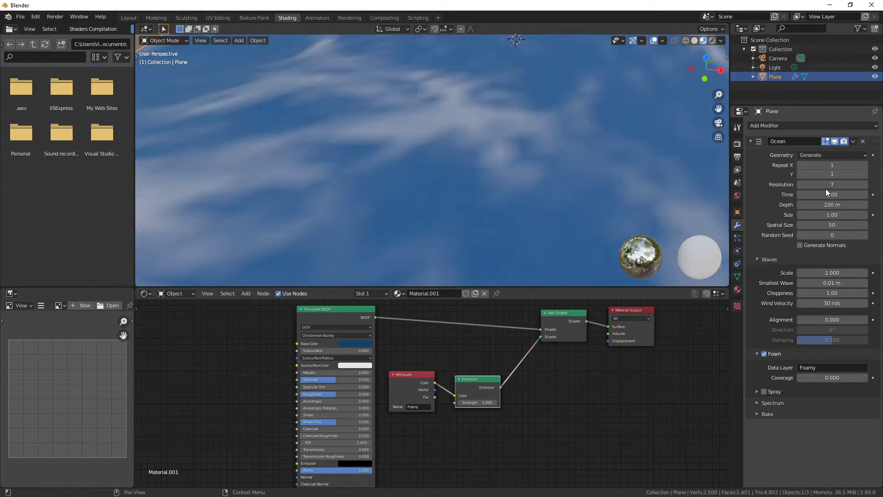
{"action": "left_click", "coordinate": [827, 185]}
{"action": "type", "text": "50"}
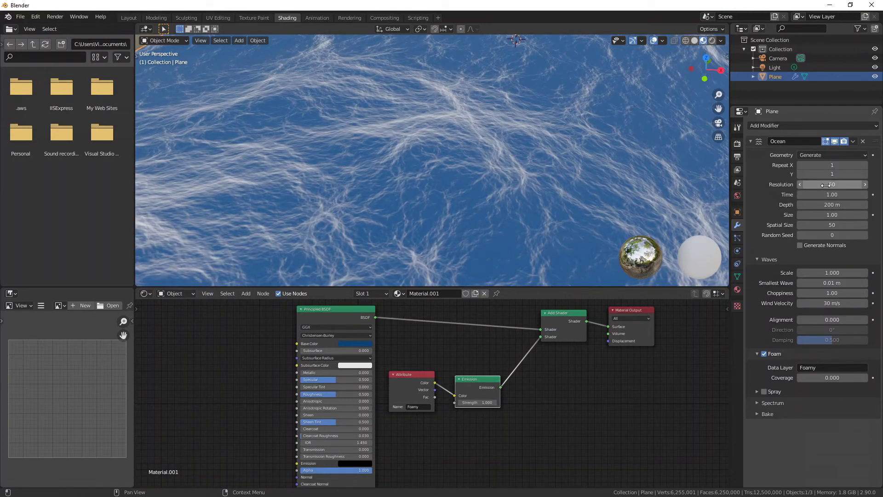
Set the Ocean resolution to 15 and orbit to see the plane edge and camera.
{"action": "middle_click_drag", "start_coordinate": [365, 178], "coordinate": [443, 156]}
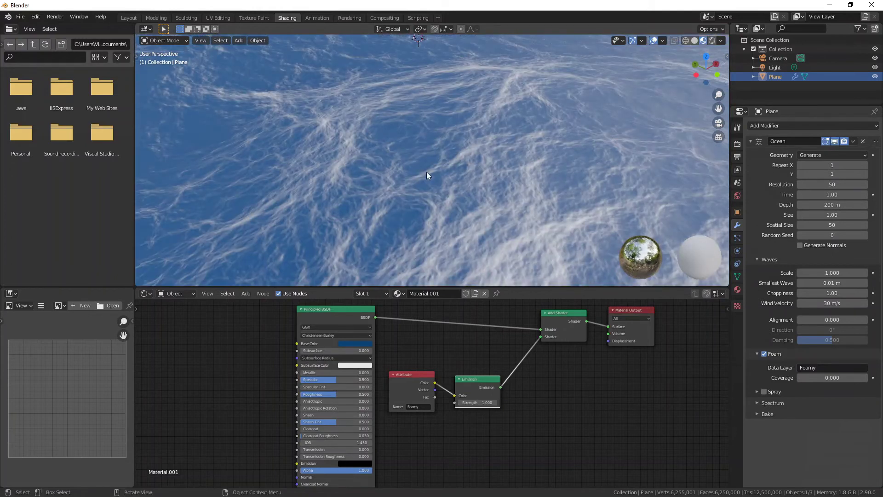
{"action": "left_click", "coordinate": [836, 185]}
{"action": "type", "text": "15"}
{"action": "key", "text": "Return"}
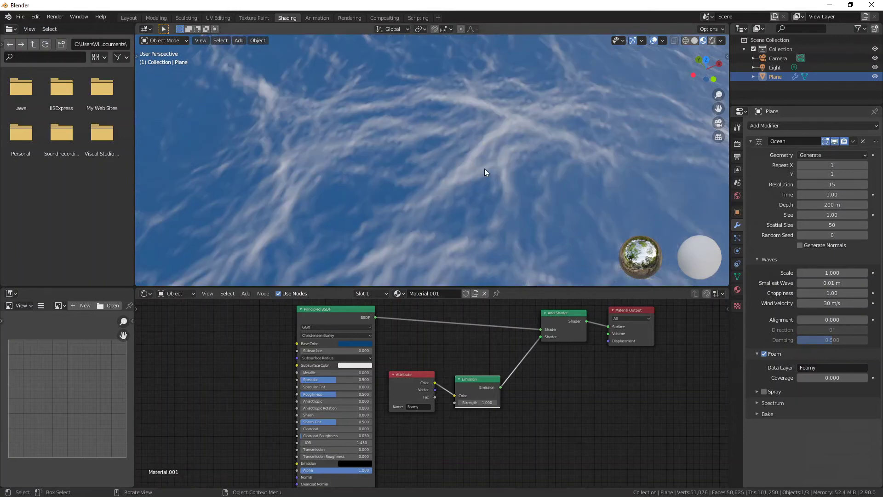
{"action": "middle_click_drag", "start_coordinate": [484, 169], "coordinate": [570, 161]}
{"action": "middle_click_drag", "start_coordinate": [502, 140], "coordinate": [534, 143]}
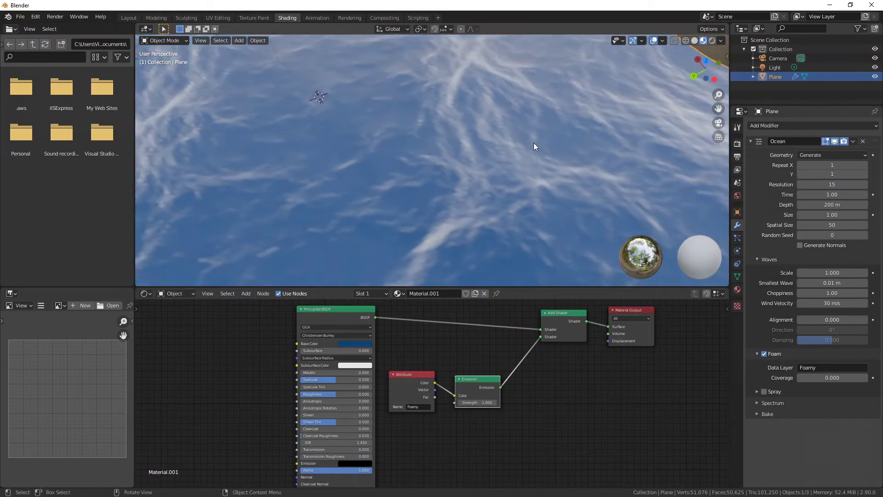
{"action": "middle_click_drag", "start_coordinate": [374, 103], "coordinate": [364, 147]}
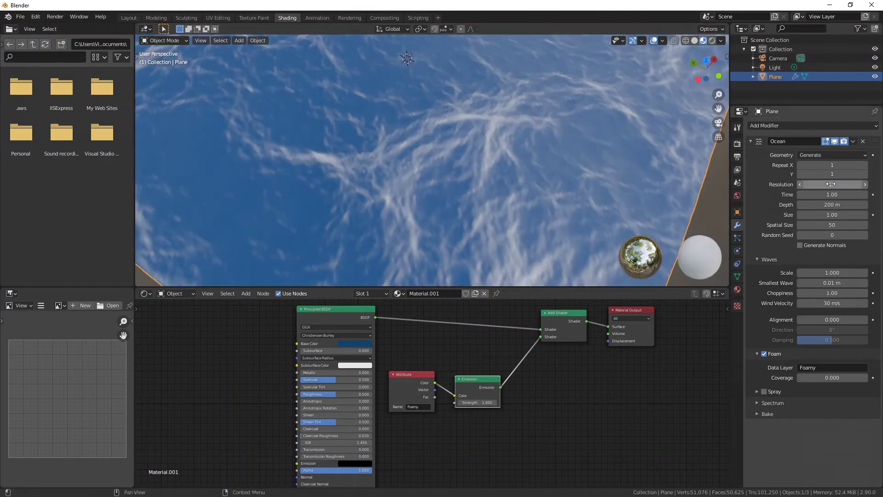
{"action": "middle_click_drag", "start_coordinate": [599, 193], "coordinate": [570, 199]}
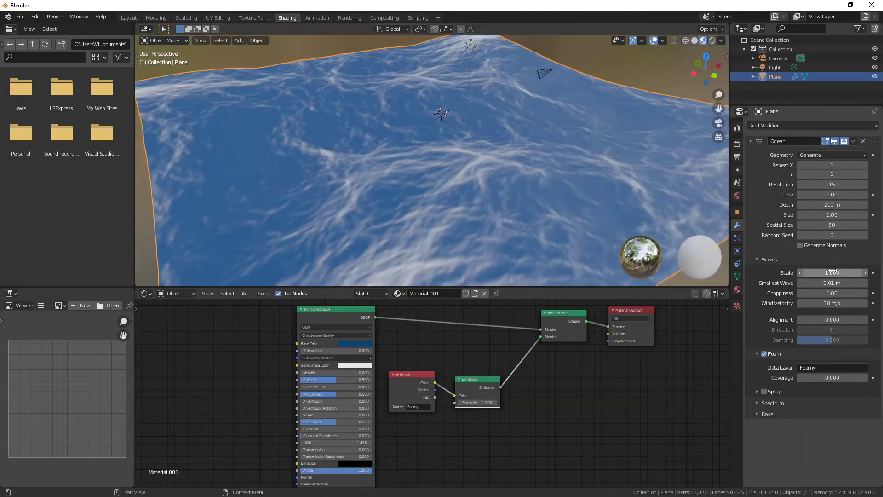
Try wave scale values from 2 up to about 8.6, comparing taller and flatter waves.
{"action": "left_click_drag", "start_coordinate": [829, 272], "coordinate": [860, 272]}
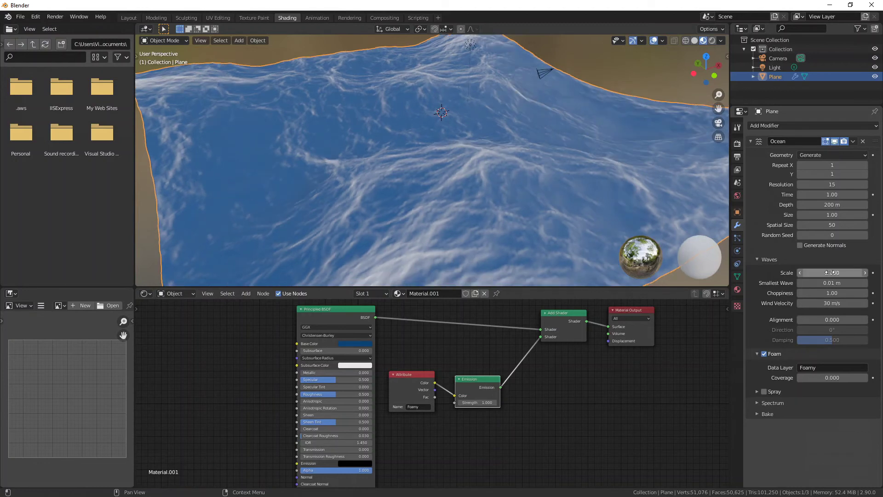
{"action": "middle_click_drag", "start_coordinate": [416, 178], "coordinate": [478, 158]}
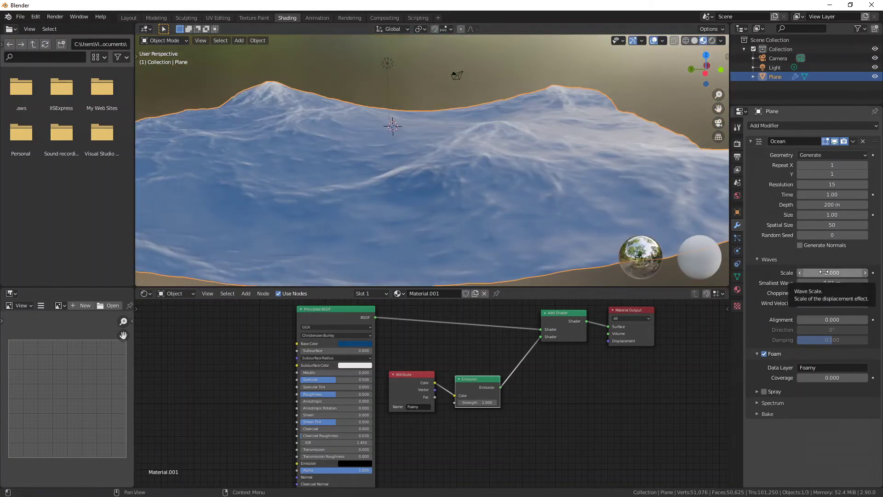
{"action": "left_click_drag", "start_coordinate": [824, 273], "coordinate": [882, 272]}
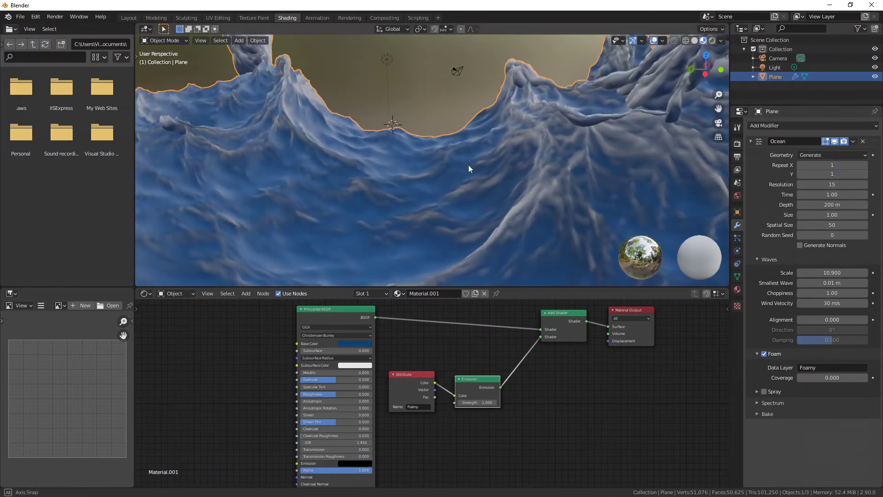
{"action": "middle_click_drag", "start_coordinate": [468, 165], "coordinate": [556, 166]}
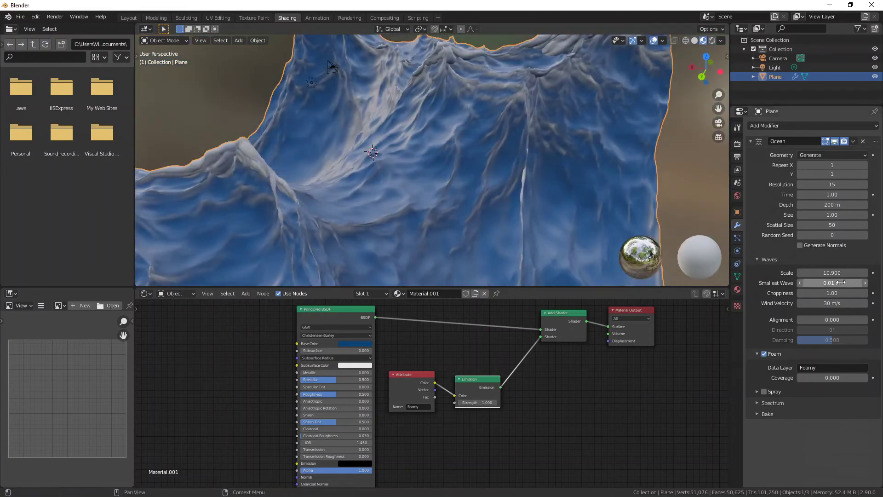
{"action": "mouse_move", "coordinate": [835, 272]}
{"action": "left_mouse_down"}
{"action": "mouse_move", "coordinate": [808, 272]}
{"action": "mouse_move", "coordinate": [818, 272]}
{"action": "left_mouse_up"}
{"action": "middle_click_drag", "start_coordinate": [485, 186], "coordinate": [626, 175]}
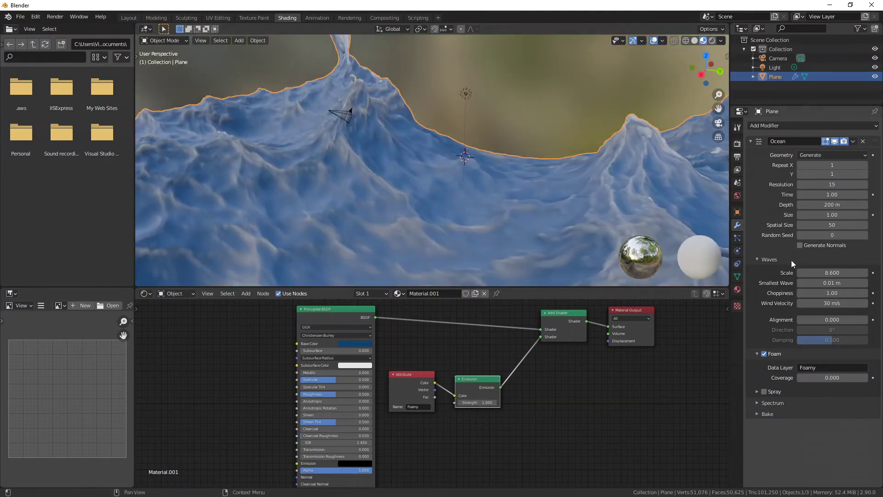
Enter an exact wave scale of 3 and view the ocean from the side.
{"action": "double_click", "coordinate": [822, 273]}
{"action": "type", "text": "3"}
{"action": "key", "text": "Return"}
{"action": "middle_click_drag", "start_coordinate": [529, 221], "coordinate": [514, 209]}
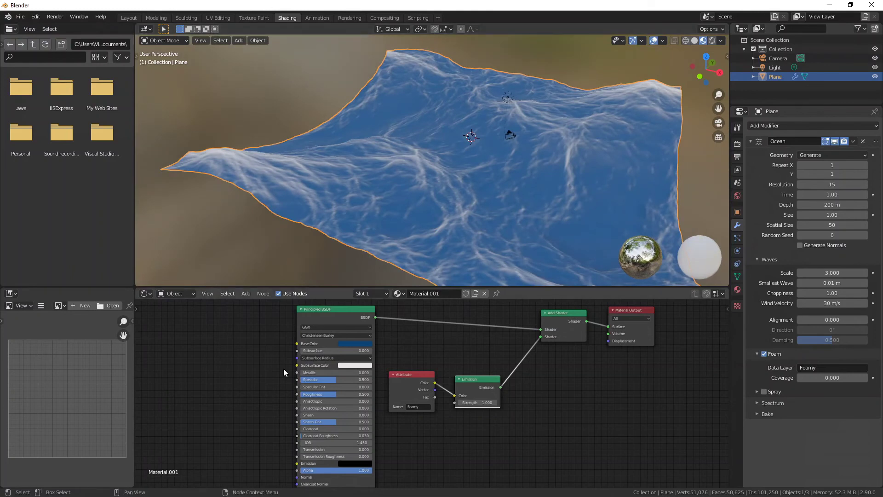
Set the water material's Principled BSDF Roughness to 0.1 for glossier water.
{"action": "left_click", "coordinate": [331, 395]}
{"action": "type", "text": ".1"}
{"action": "key", "text": "Return"}
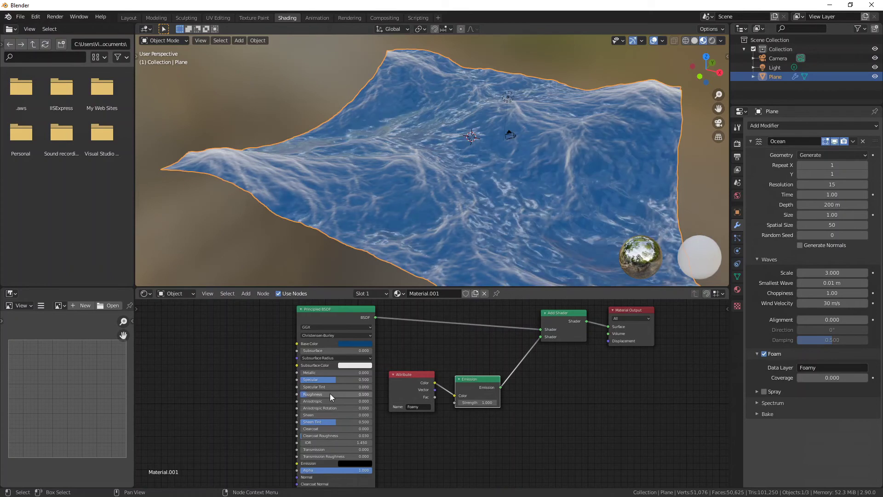
{"action": "mouse_move", "coordinate": [430, 214]}
{"action": "middle_mouse_down"}
{"action": "mouse_move", "coordinate": [440, 200]}
{"action": "mouse_move", "coordinate": [514, 204]}
{"action": "mouse_move", "coordinate": [500, 204]}
{"action": "middle_mouse_up"}
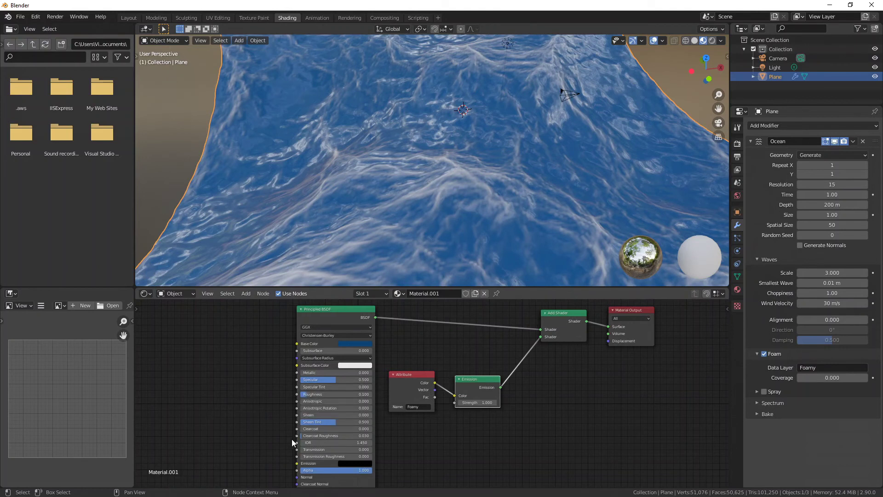
Set the Principled BSDF Transmission to 1 so the ocean becomes dark and glassy.
{"action": "left_click", "coordinate": [317, 449]}
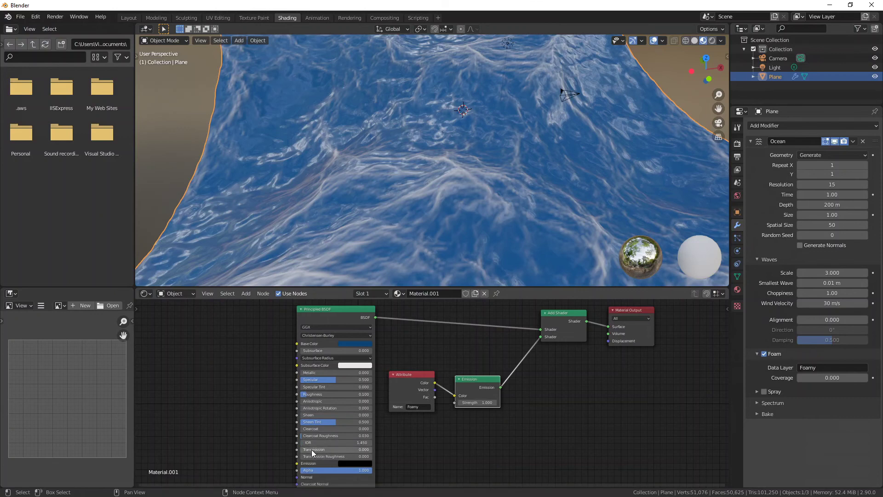
{"action": "type", "text": "1"}
{"action": "key", "text": "Return"}
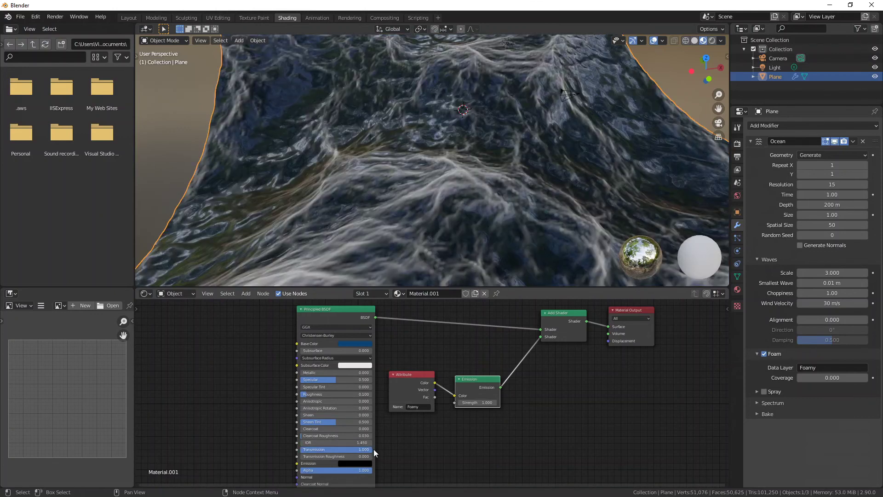
{"action": "middle_click_drag", "start_coordinate": [350, 212], "coordinate": [472, 173]}
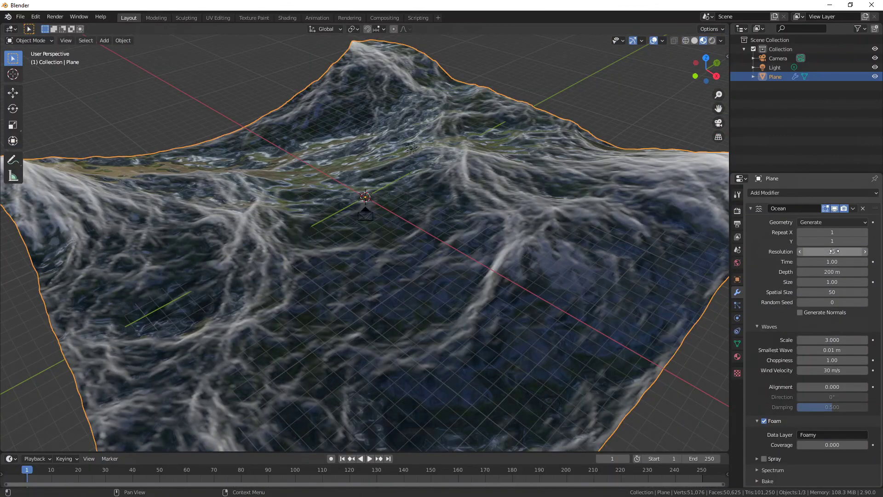
Set the Ocean modifier Resolution to 25 and move the plane up along the Z axis.
{"action": "left_click", "coordinate": [834, 252]}
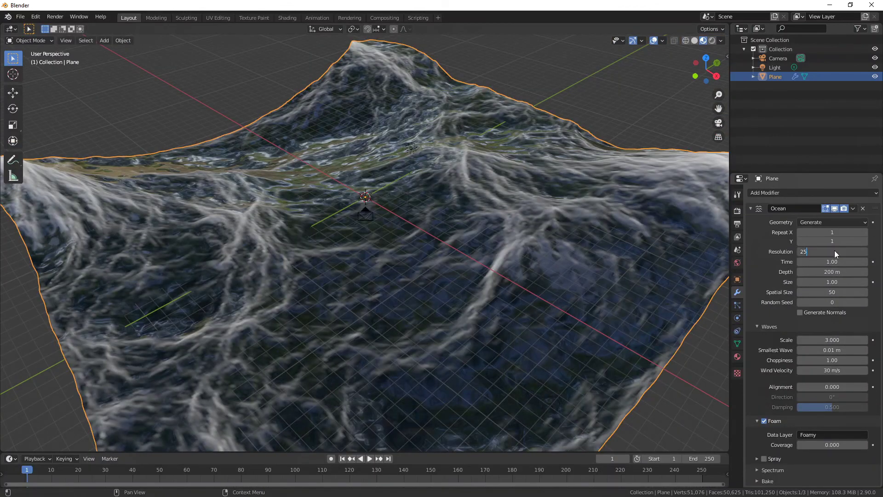
{"action": "key", "text": "Return"}
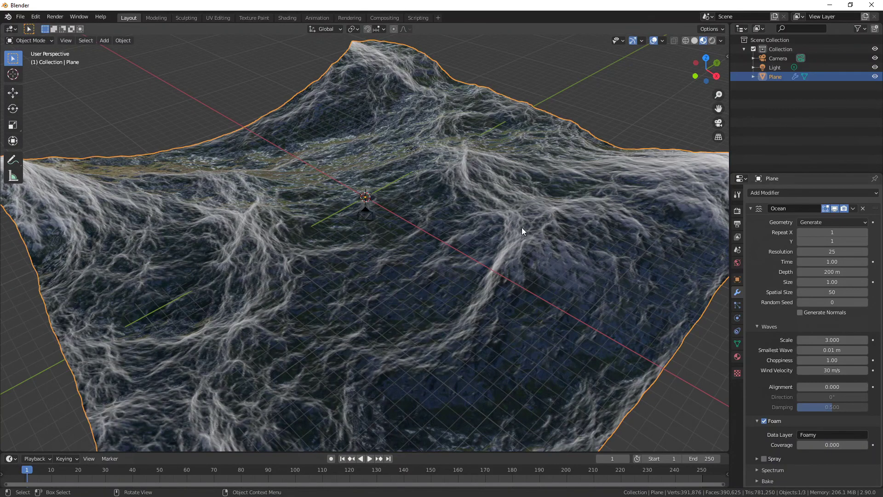
{"action": "key", "text": "g"}
{"action": "key", "text": "z"}
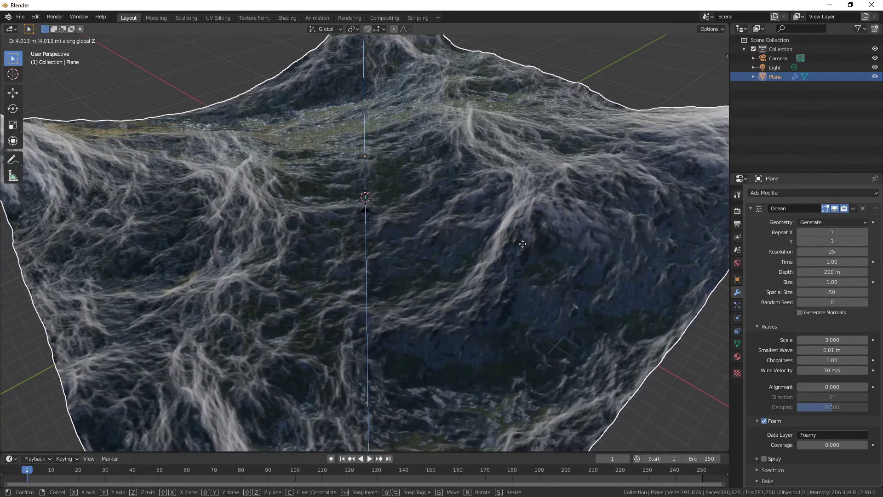
{"action": "left_click", "coordinate": [518, 219]}
{"action": "middle_click_drag", "start_coordinate": [479, 217], "coordinate": [528, 214]}
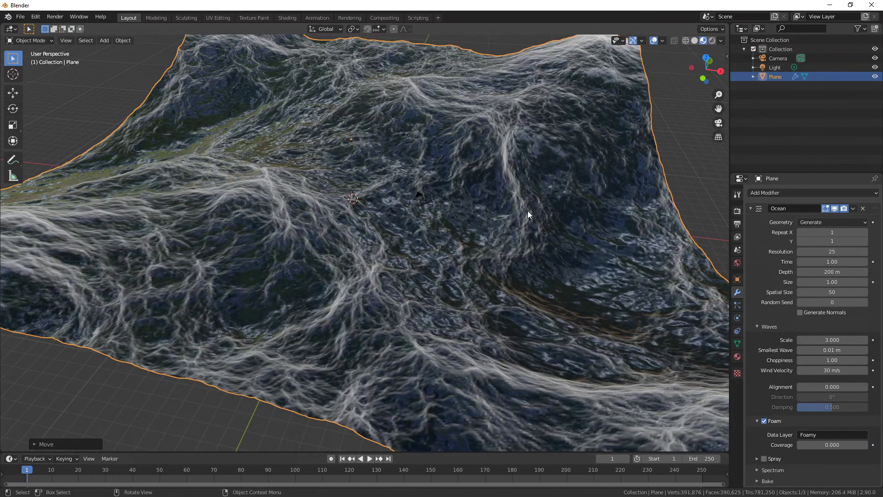